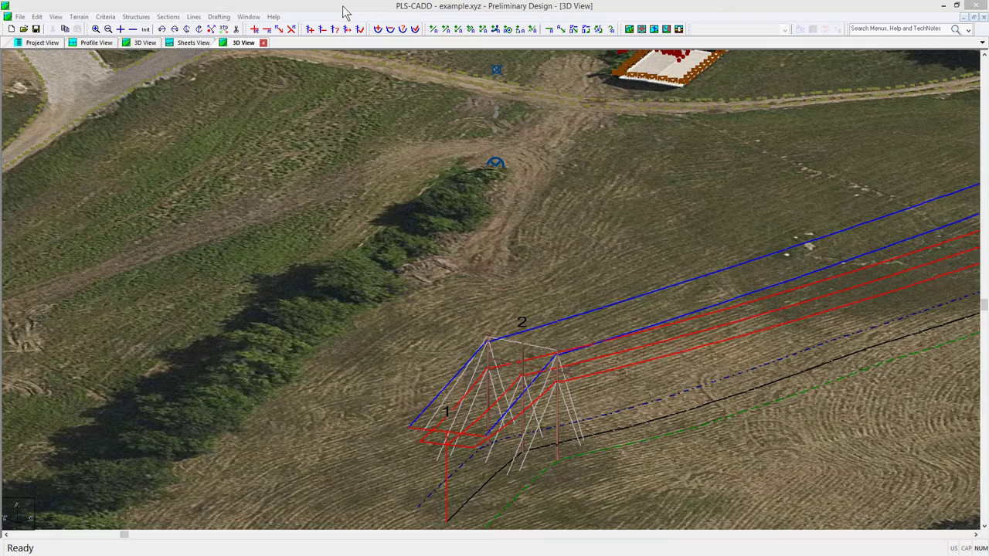
# Zoom the 3D view into a window around structures 1 and 2.
pyautogui.press('z')
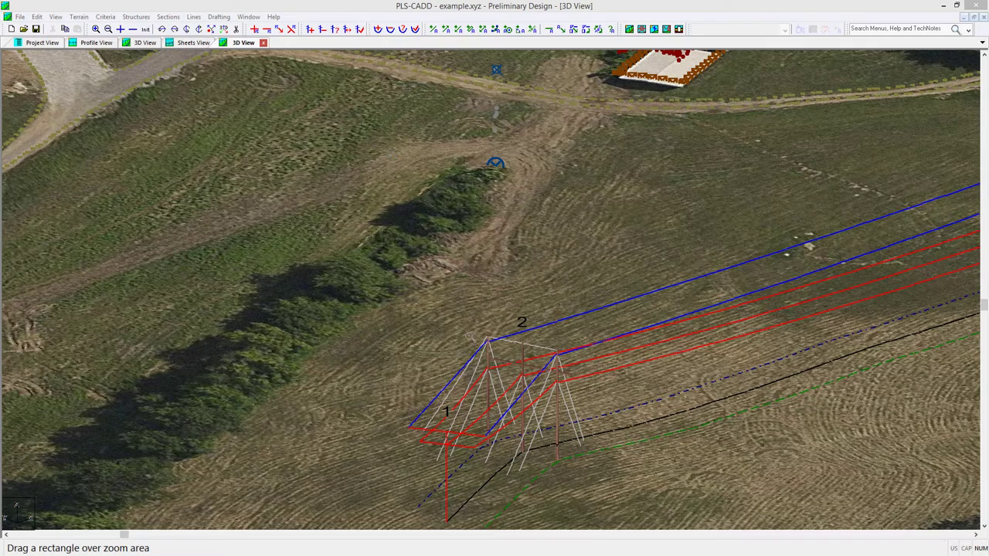
pyautogui.moveTo(444, 297); pyautogui.dragTo(618, 481)
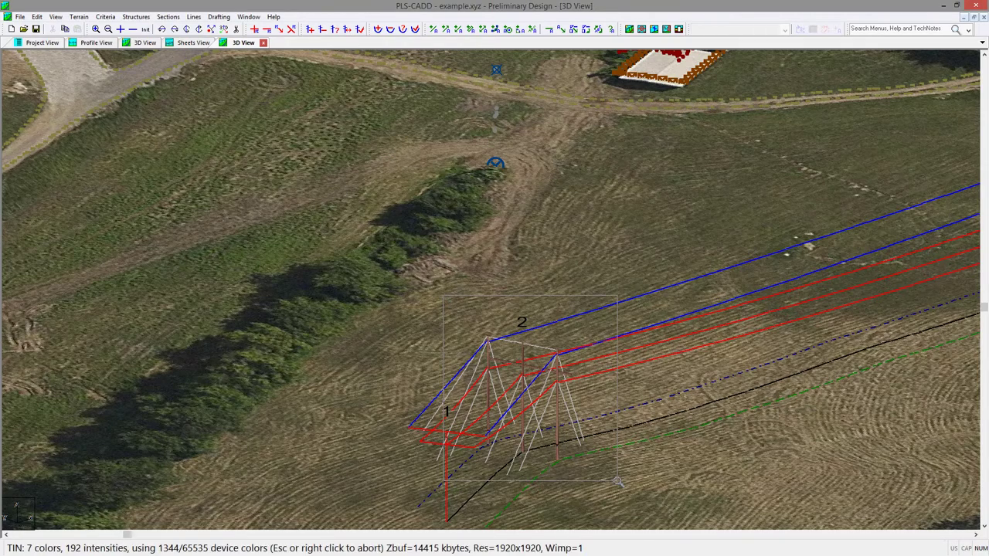
# Open the Structure Clearances report dialog and move it clear of the poles.
pyautogui.click(193, 16)
pyautogui.moveTo(195, 30)
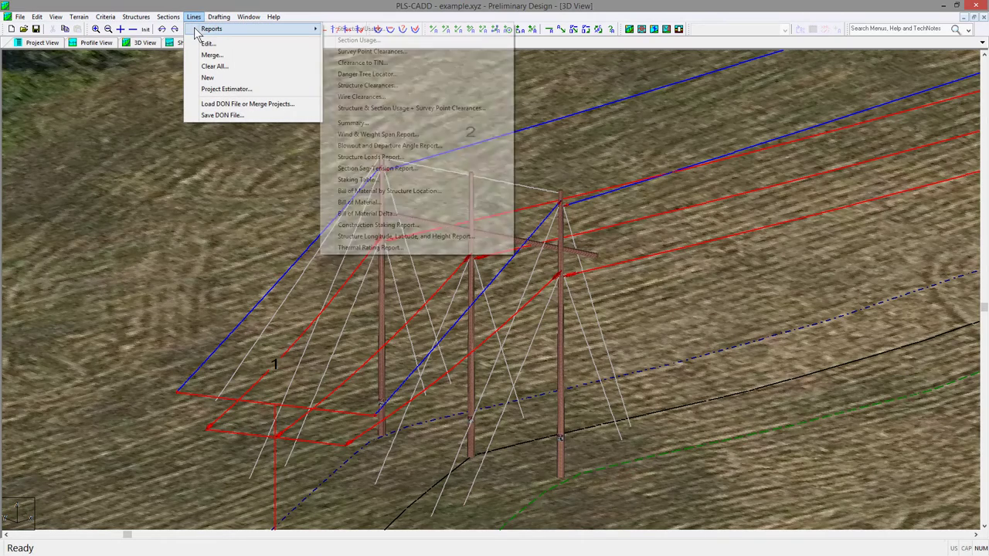
pyautogui.click(371, 86)
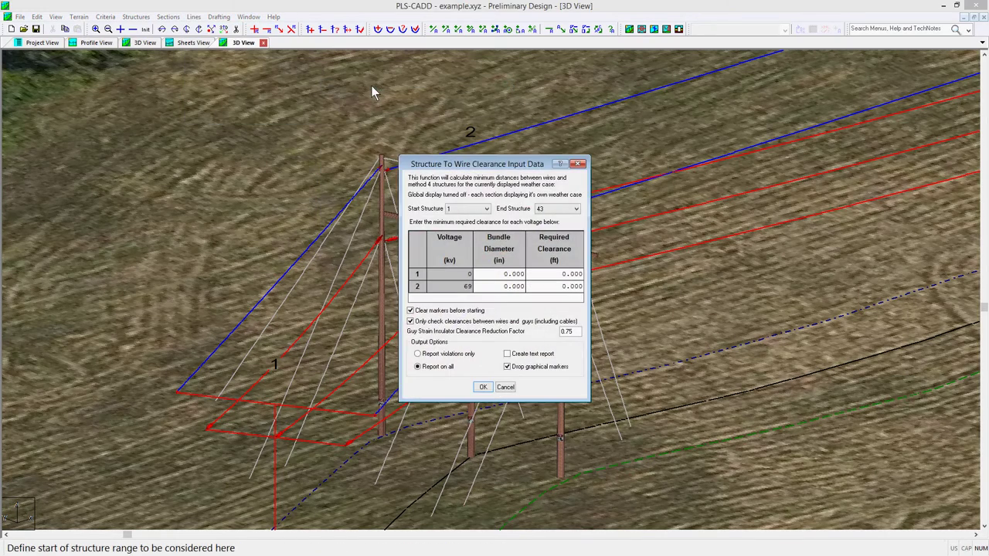
pyautogui.moveTo(468, 170); pyautogui.dragTo(731, 109)
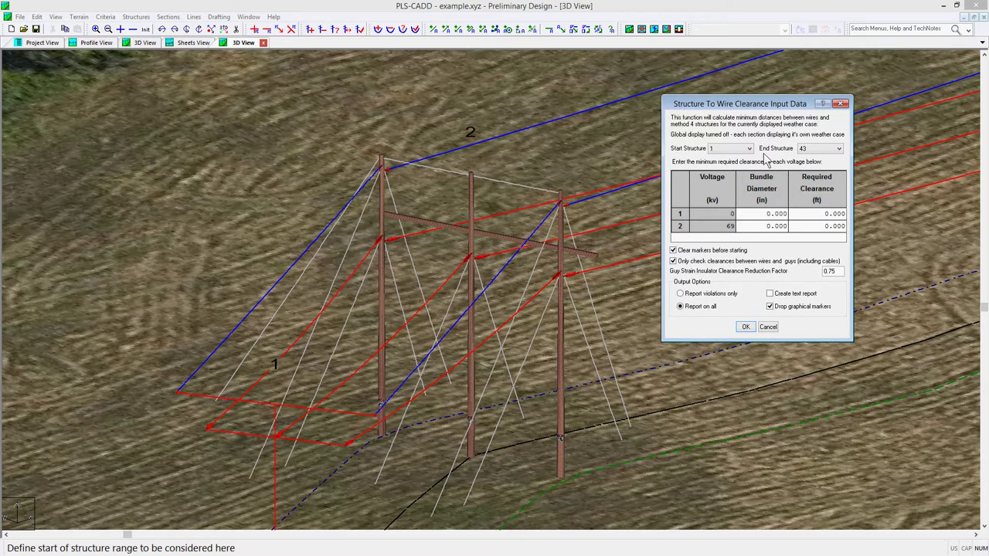
# Set both Start Structure and End Structure to 2.
pyautogui.click(750, 149)
pyautogui.click(748, 148)
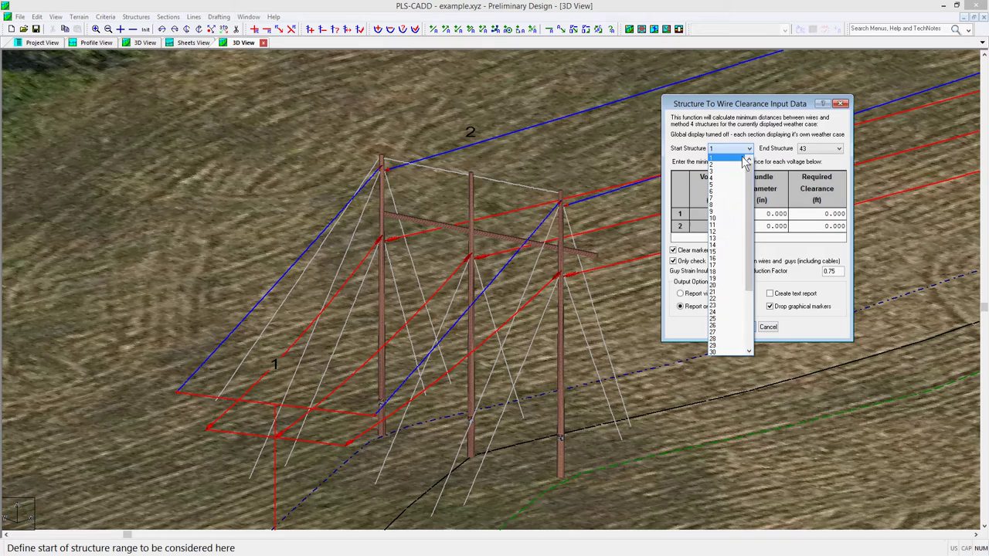
pyautogui.click(738, 169)
pyautogui.click(838, 148)
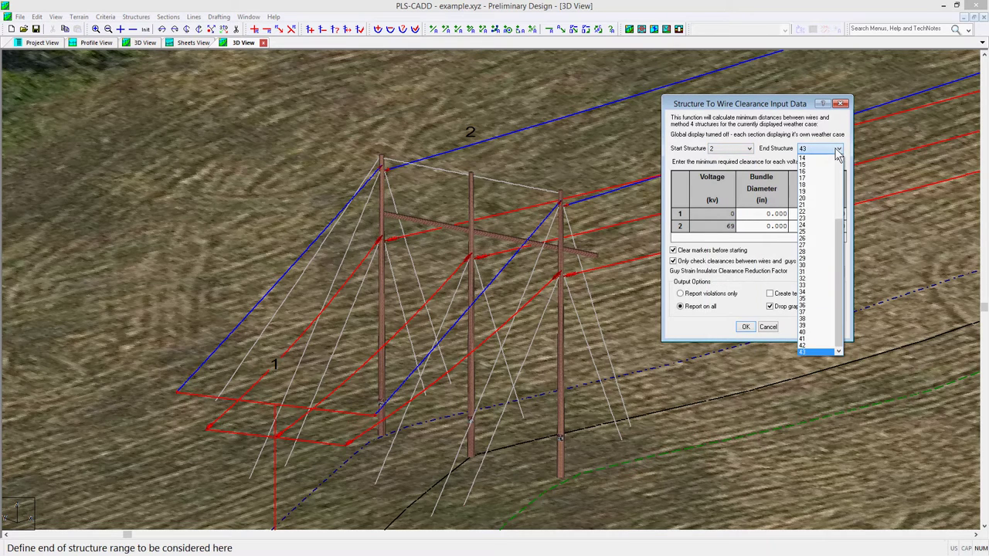
pyautogui.moveTo(845, 215); pyautogui.dragTo(842, 164)
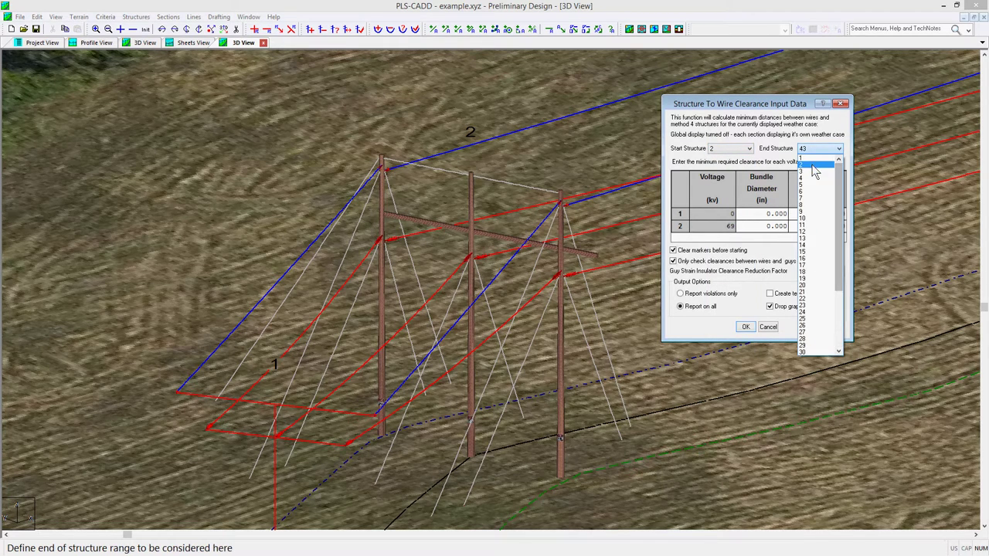
pyautogui.click(811, 165)
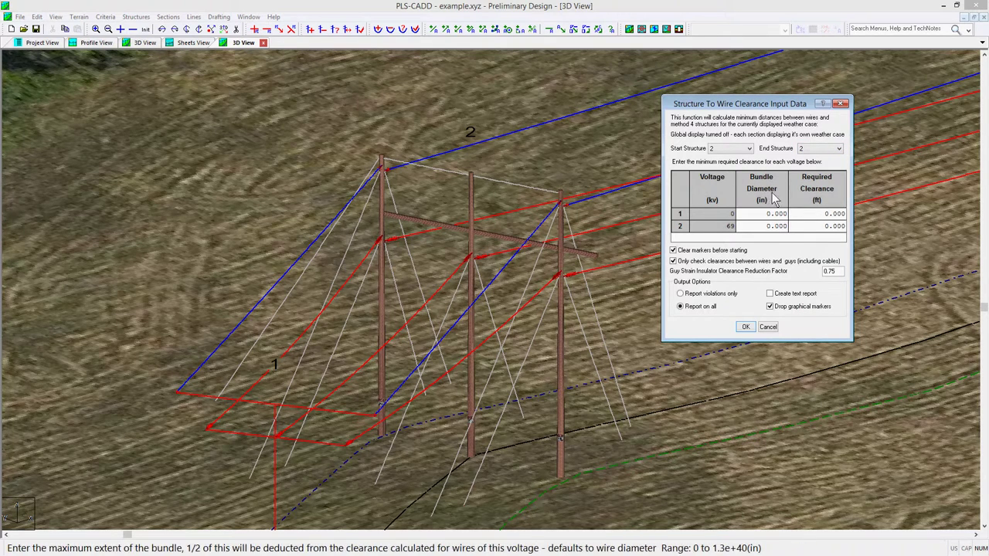
# Enter 2.5 ft as the required clearance for the 69 kV voltage row.
pyautogui.click(817, 227)
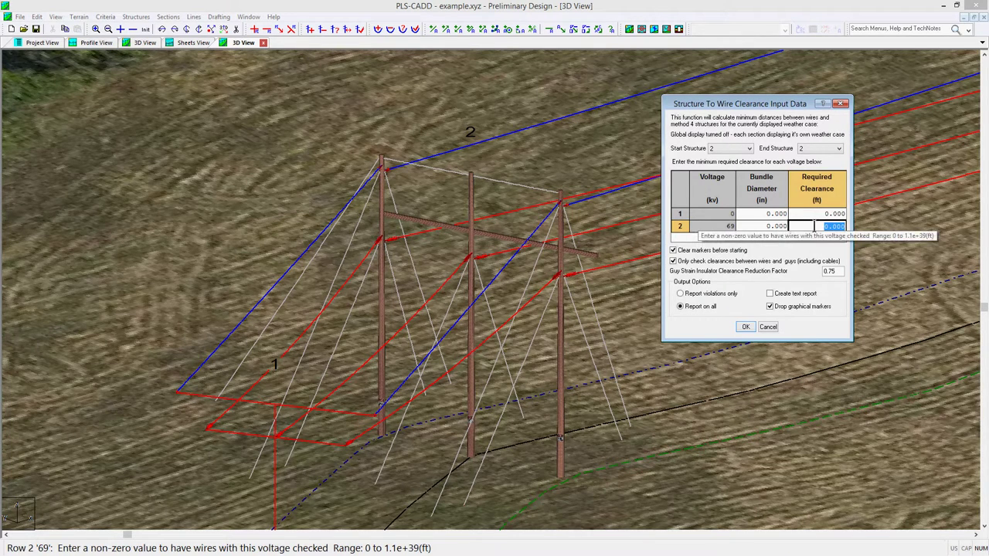
pyautogui.write('2.5')
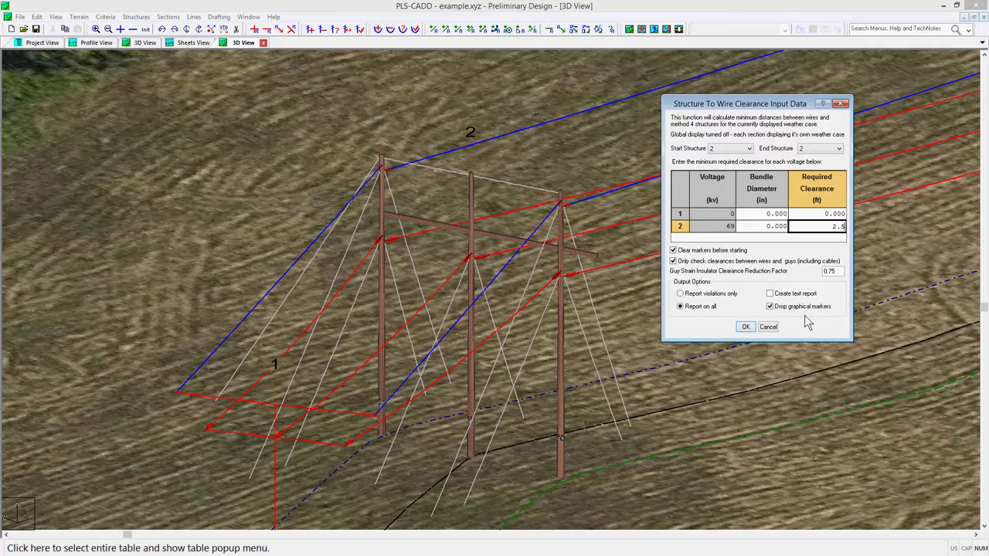
# Run the clearance check and zoom in on the markers near structure 2's middle pole.
pyautogui.click(746, 327)
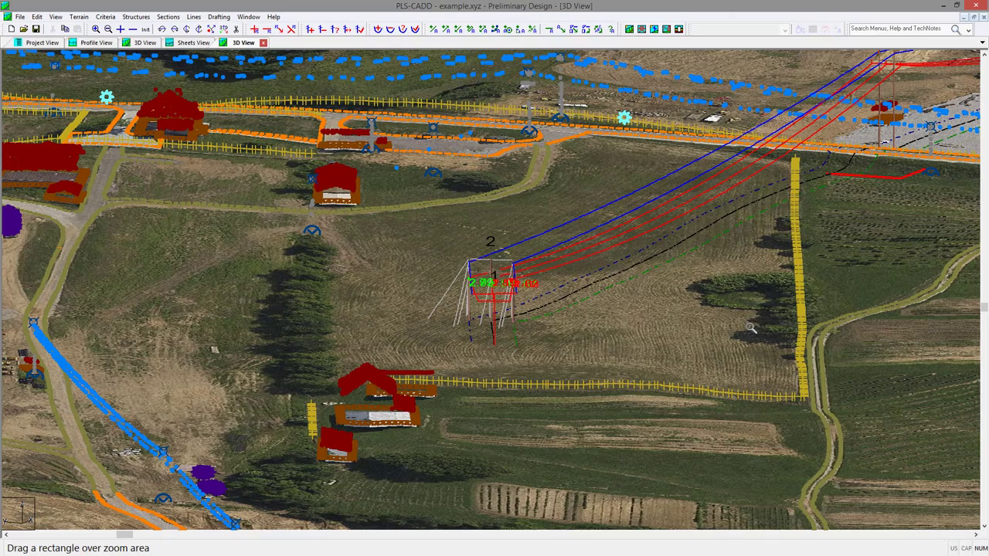
pyautogui.click(750, 327)
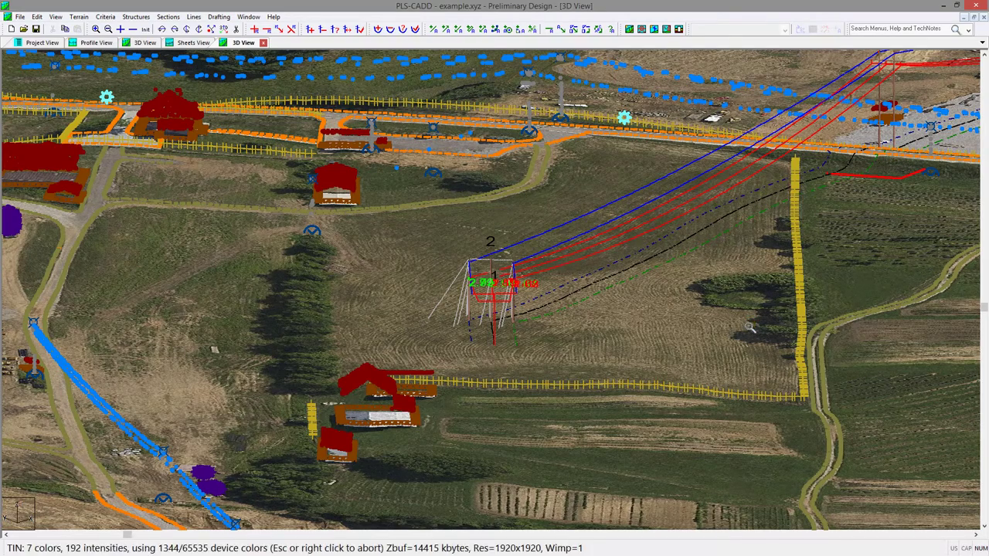
pyautogui.click(750, 327)
pyautogui.moveTo(503, 247); pyautogui.dragTo(588, 326)
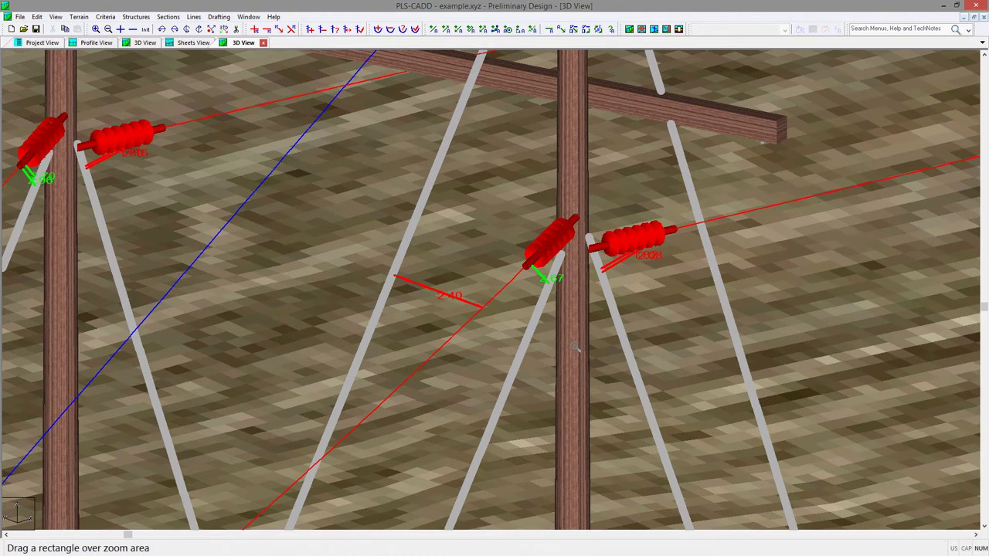
pyautogui.press('Escape')
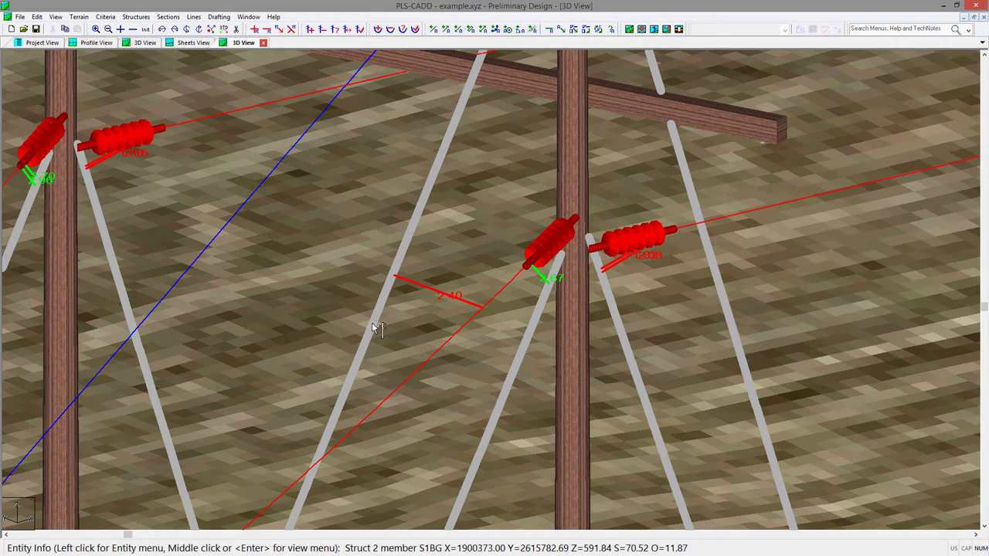
# Select structure 2, where guy S1BG shows a red 2.40 marker, to get its menu.
pyautogui.scroll(-1, 373, 322)
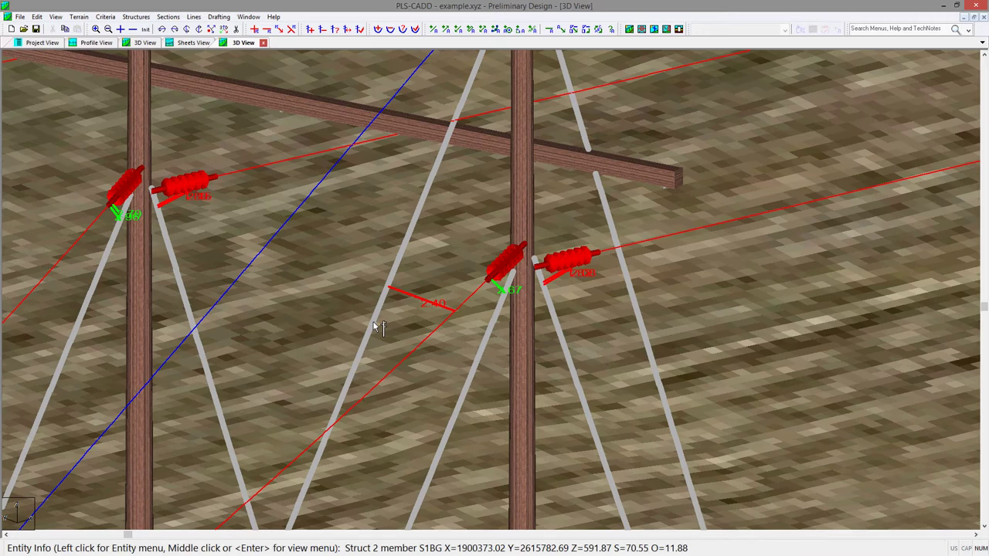
pyautogui.scroll(-1, 372, 321)
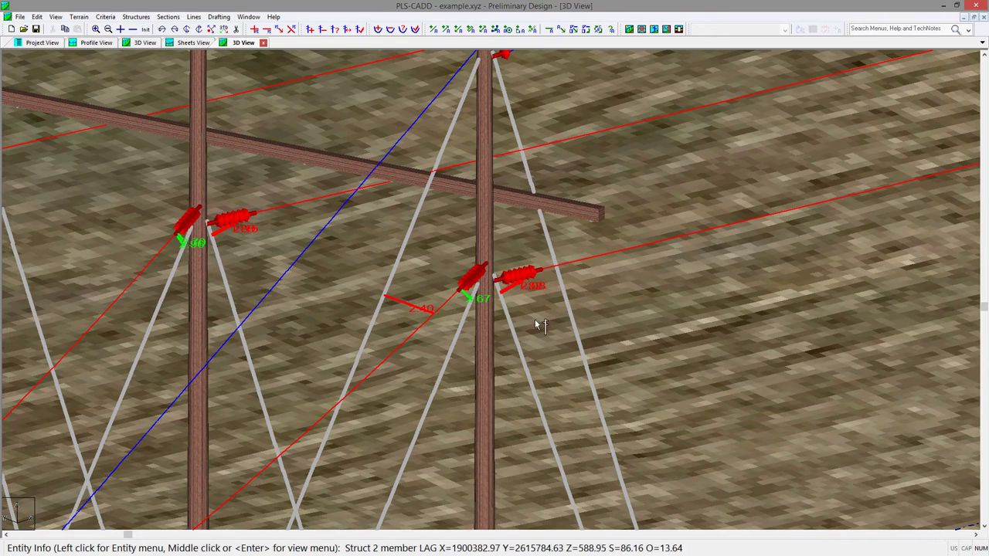
pyautogui.click(492, 338)
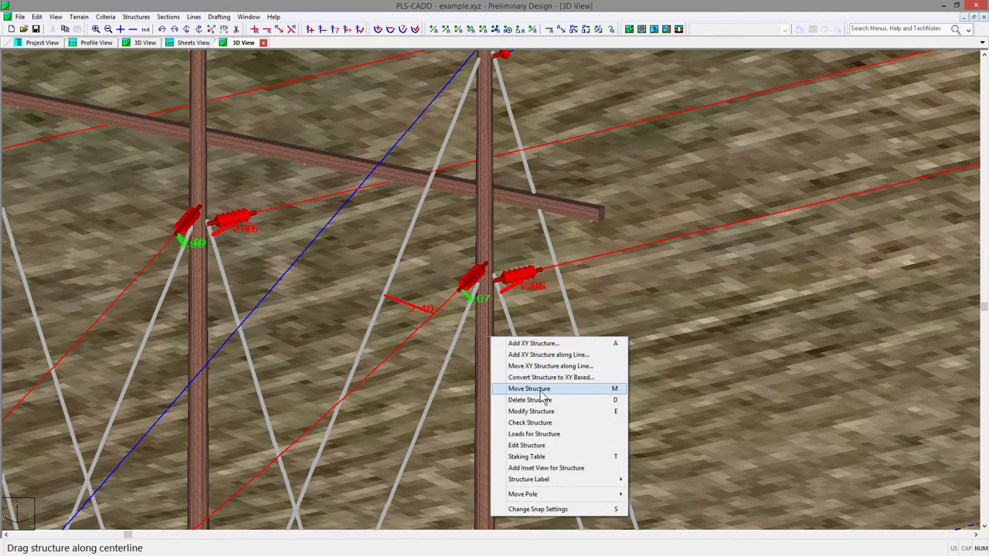
# Edit structure 2 in PLS-POLE and save the 4ftGSI guy strain insulator properties.
pyautogui.click(538, 445)
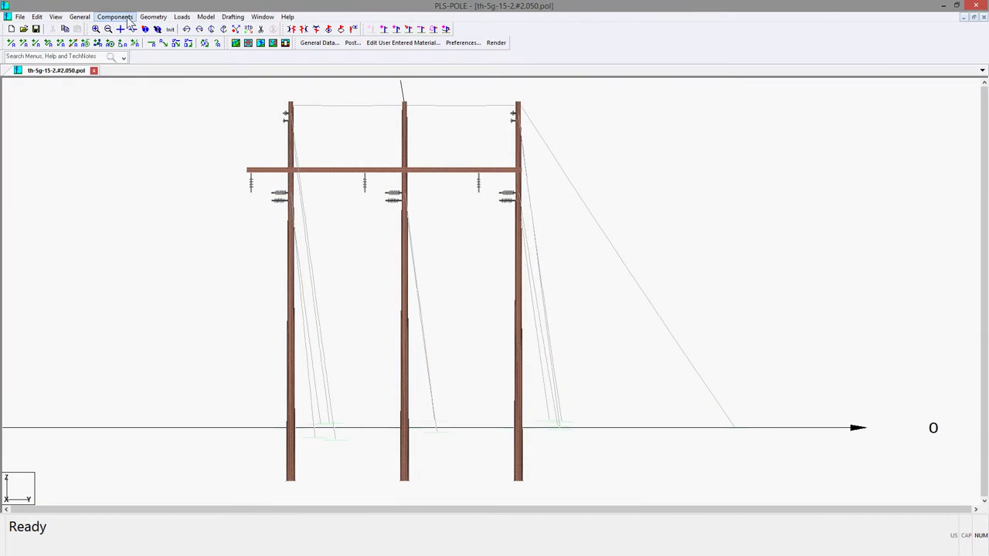
pyautogui.click(129, 21)
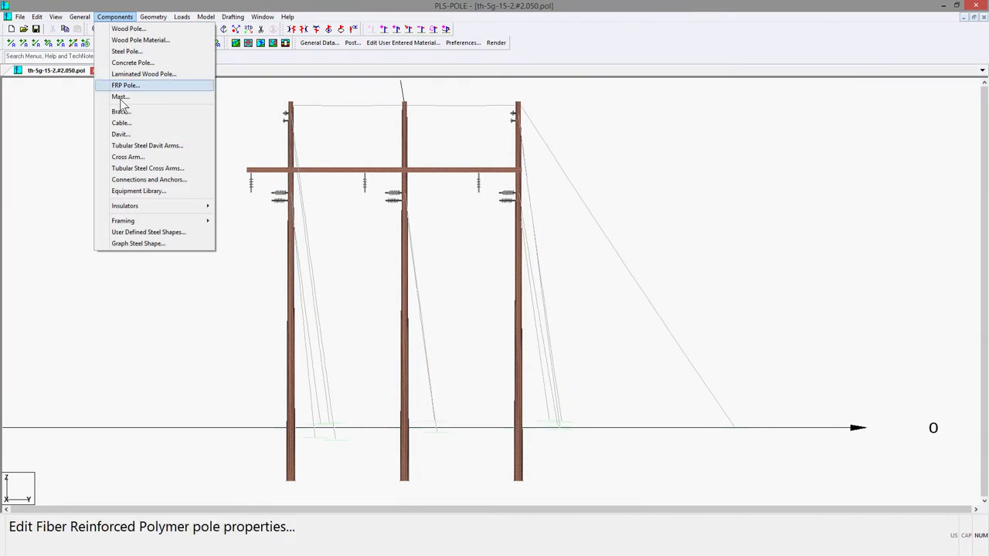
pyautogui.moveTo(151, 213)
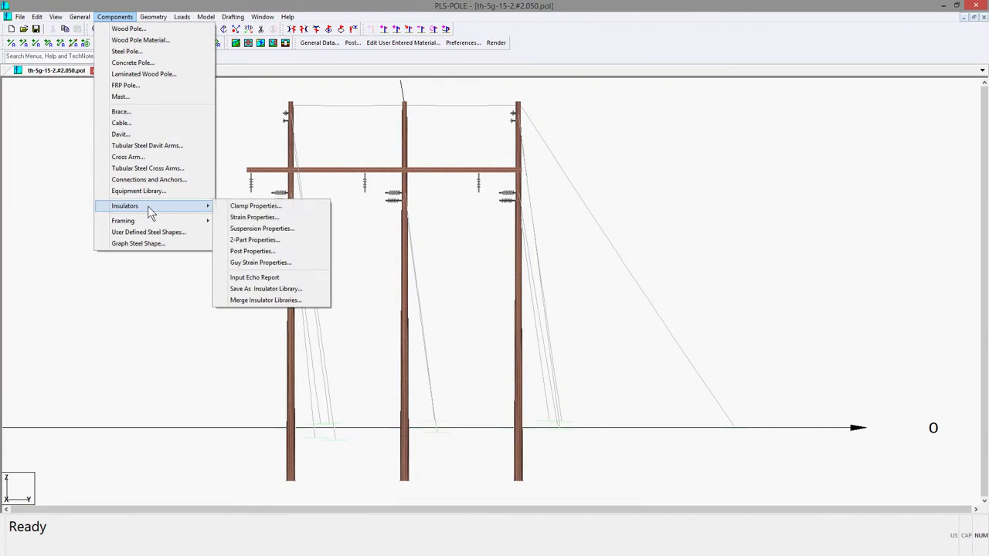
pyautogui.click(257, 264)
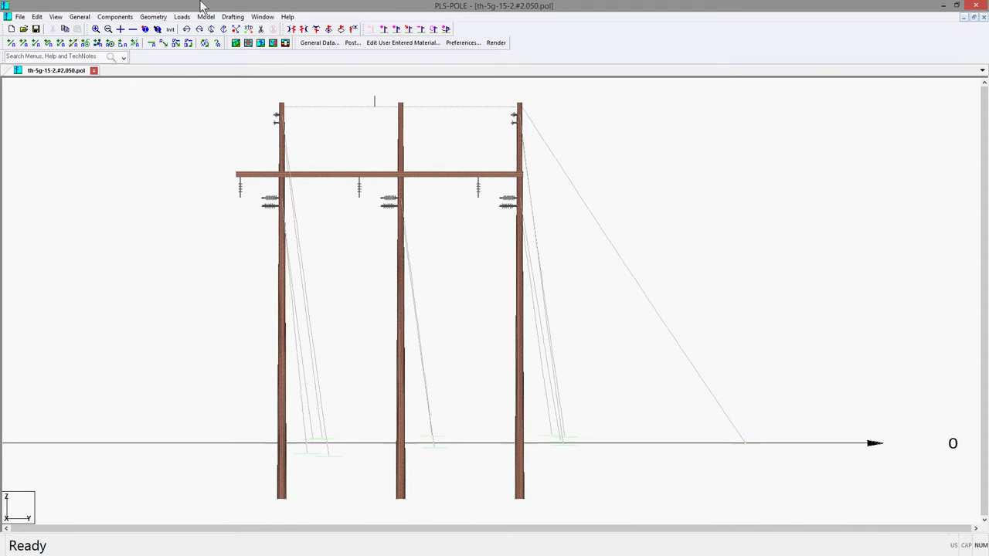
pyautogui.click(153, 16)
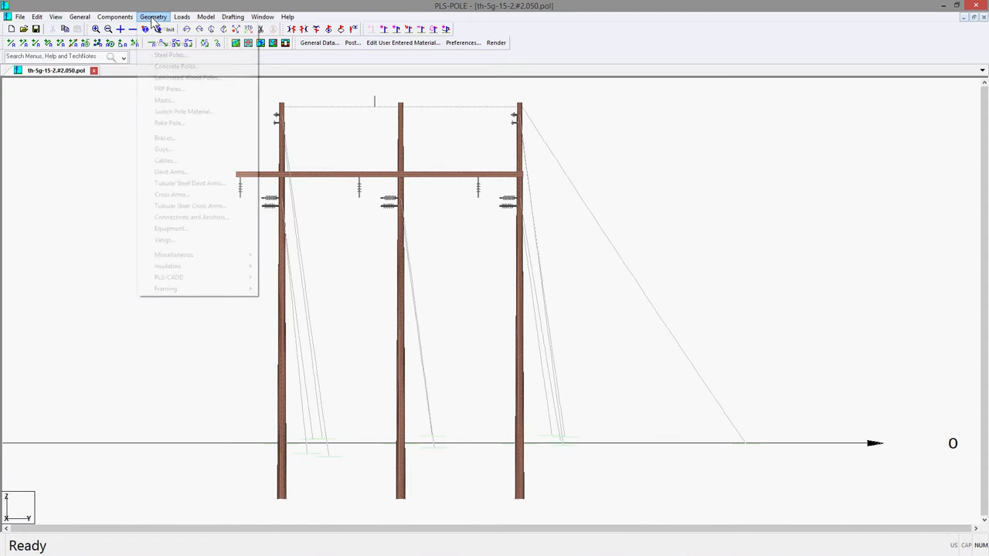
# Add insulator IGS1 with property 4ftGSI on guy S1BG, 5 ft from the guy top.
pyautogui.moveTo(179, 267)
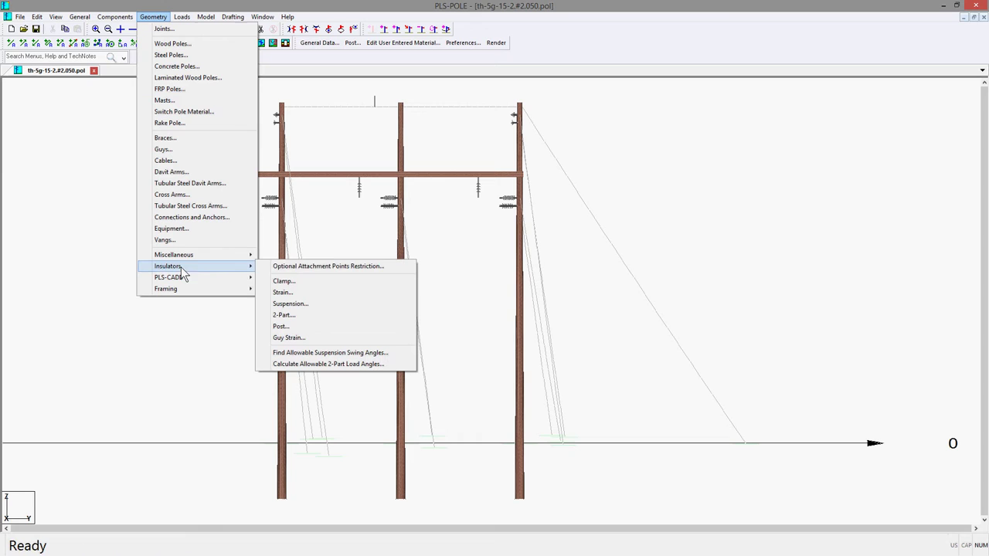
pyautogui.click(302, 340)
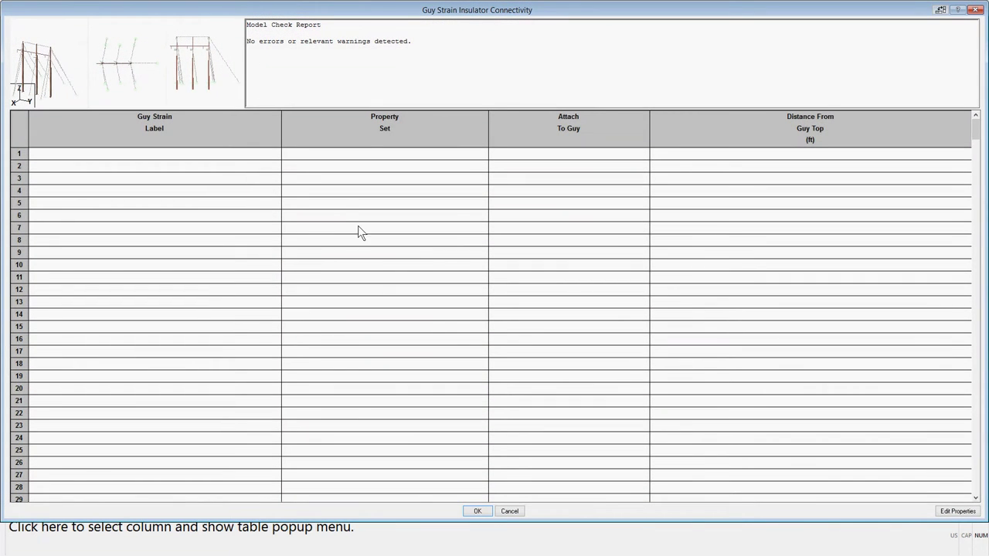
pyautogui.click(272, 154)
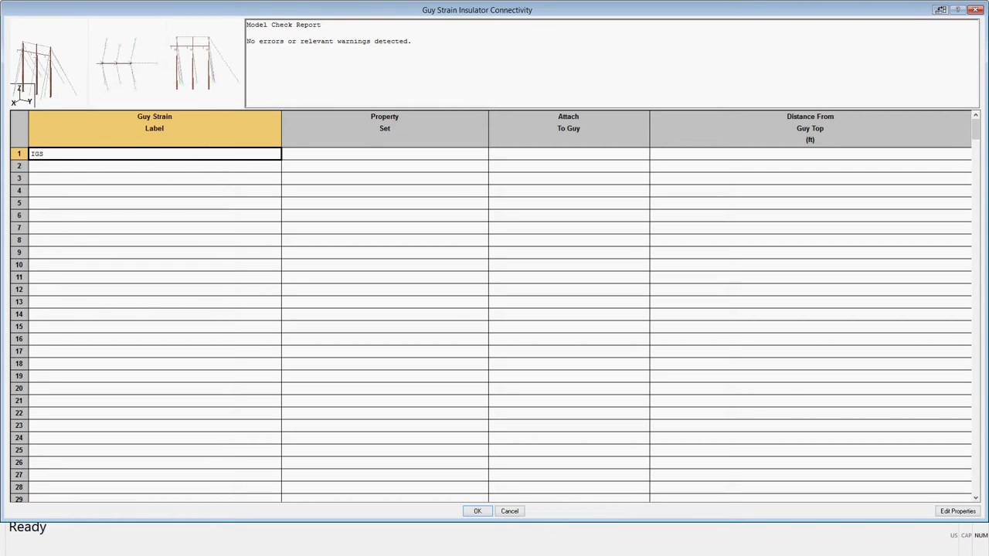
pyautogui.press('Tab')
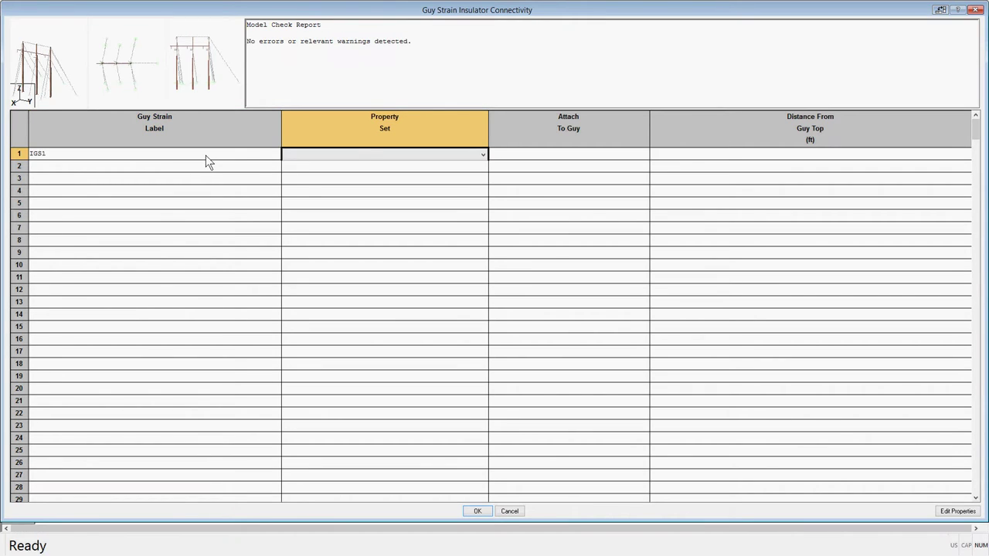
pyautogui.click(372, 156)
pyautogui.click(352, 176)
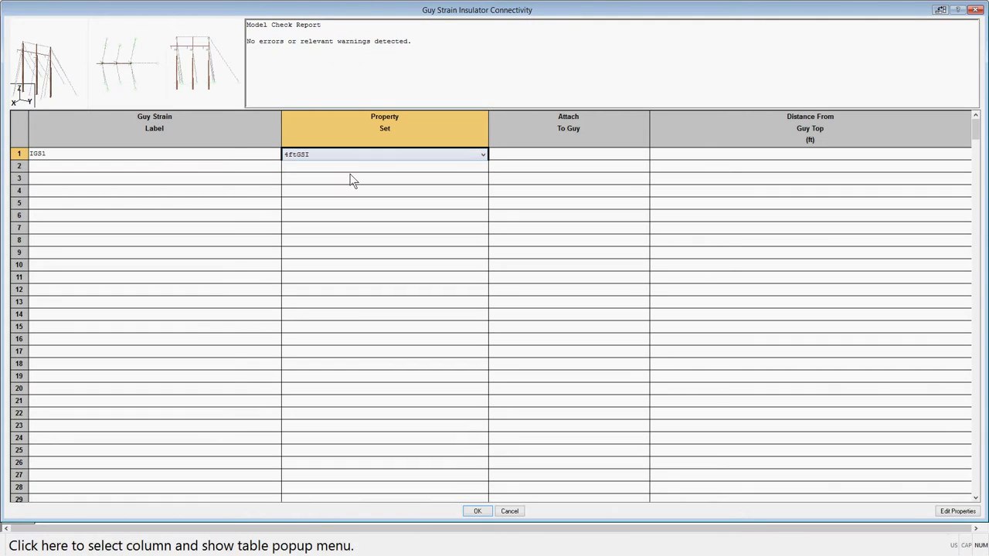
pyautogui.click(621, 155)
pyautogui.click(621, 155)
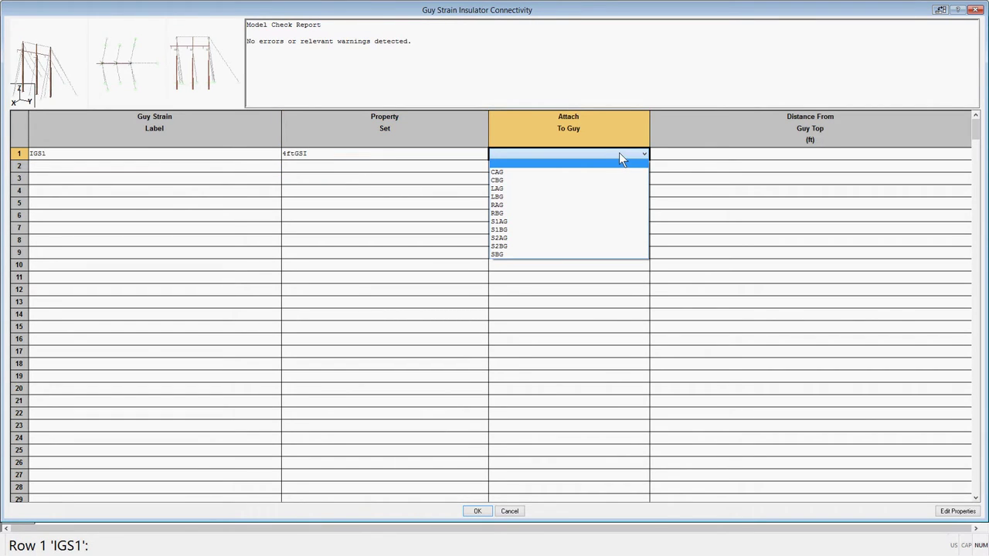
pyautogui.click(521, 230)
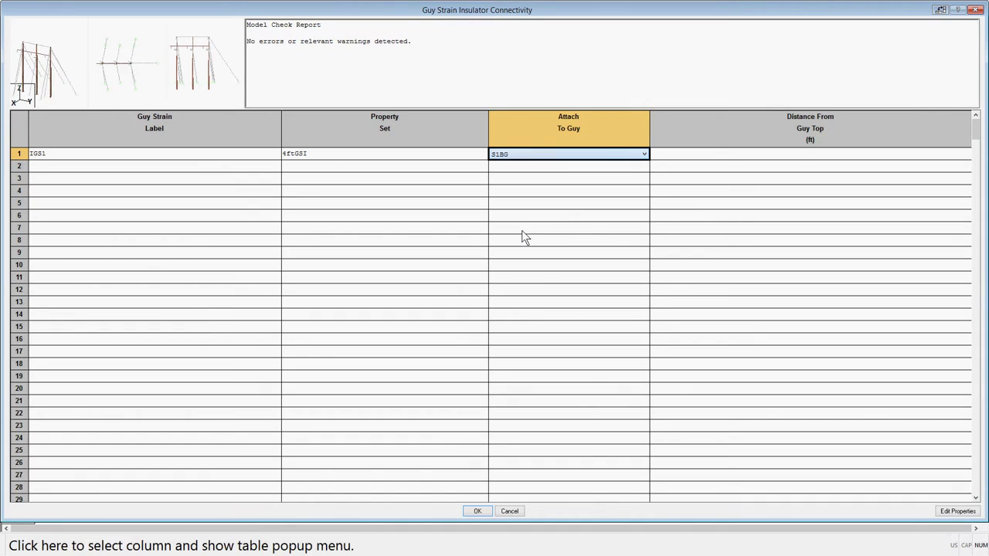
pyautogui.click(826, 157)
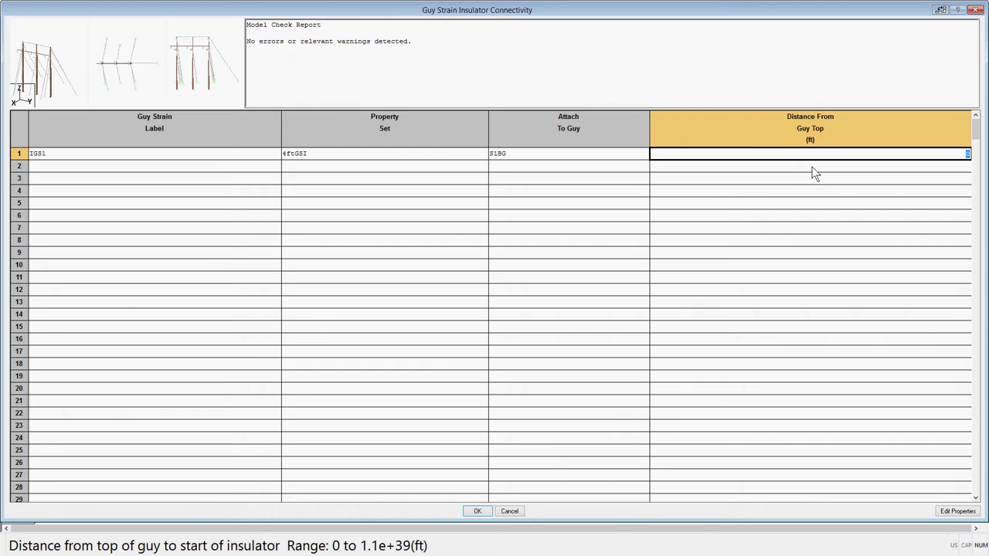
pyautogui.write('5')
pyautogui.click(477, 511)
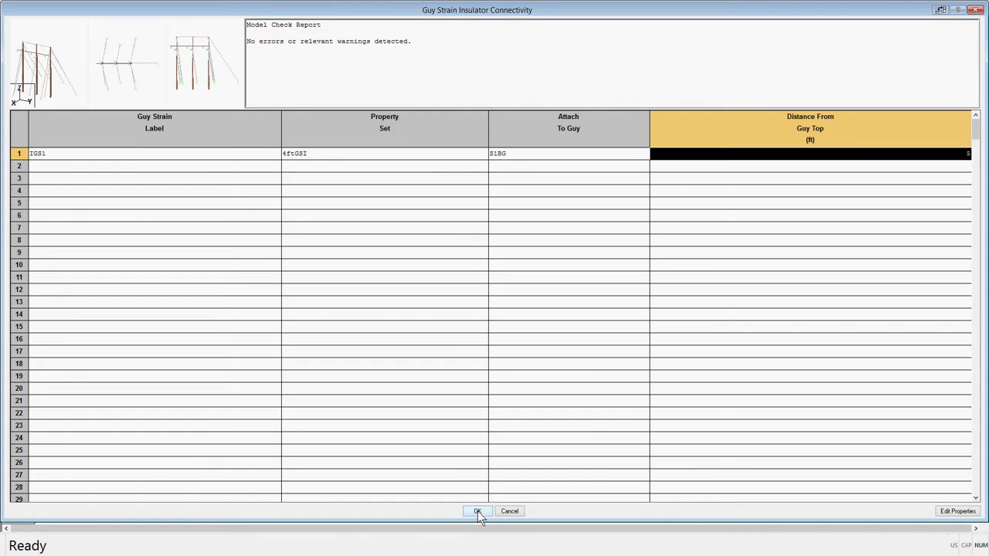
# Slide insulator IGS1 further down guy S1BG and save the pole model.
pyautogui.moveTo(267, 198); pyautogui.dragTo(367, 216, button='middle')
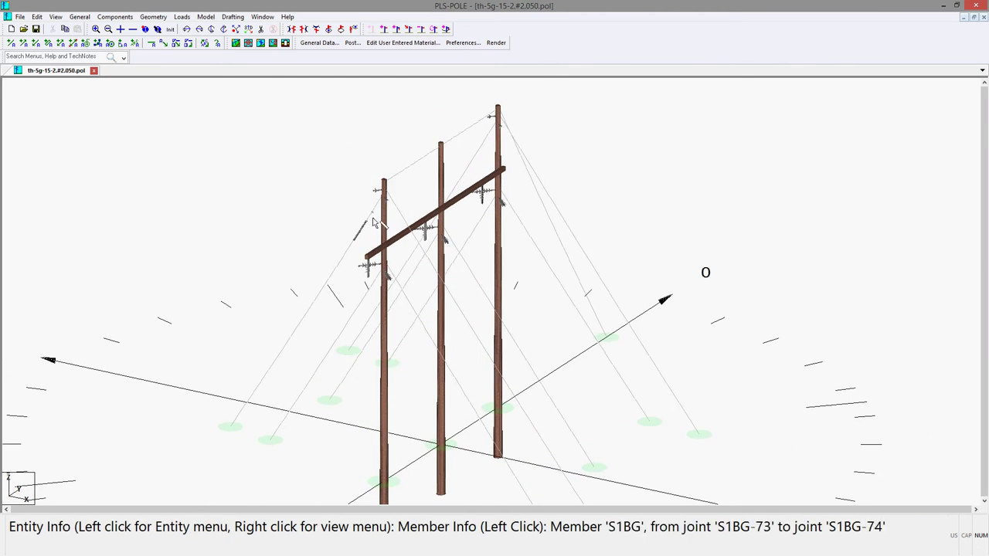
pyautogui.scroll(5, 371, 221)
pyautogui.moveTo(326, 276); pyautogui.dragTo(587, 352, button='middle')
pyautogui.scroll(2, 662, 99)
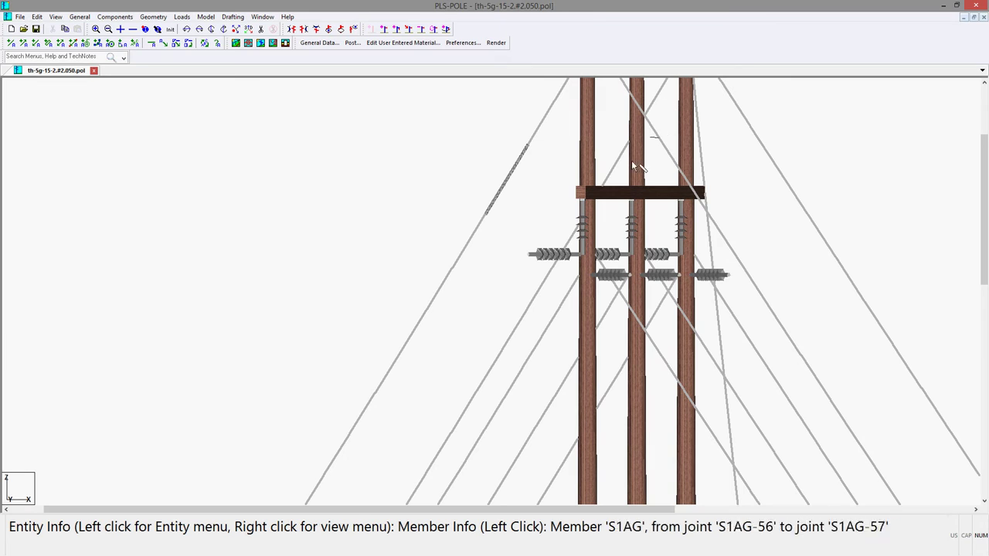
pyautogui.click(468, 170)
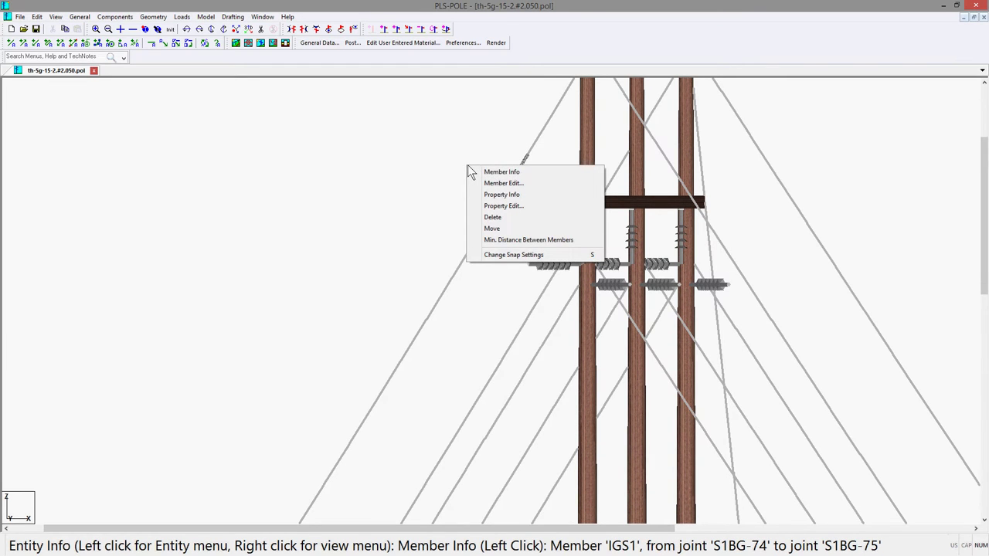
pyautogui.click(493, 229)
pyautogui.moveTo(494, 234); pyautogui.dragTo(555, 102)
pyautogui.moveTo(491, 204); pyautogui.dragTo(498, 236)
pyautogui.click(36, 29)
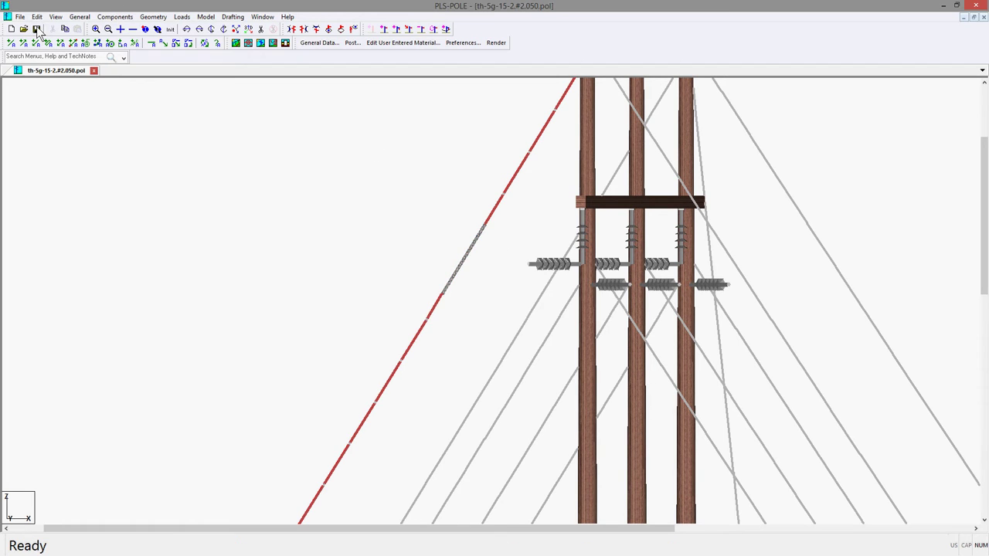
# Save with loads, then rerun the PLS-CADD structure clearance check for structure 2.
pyautogui.click(548, 321)
pyautogui.click(946, 6)
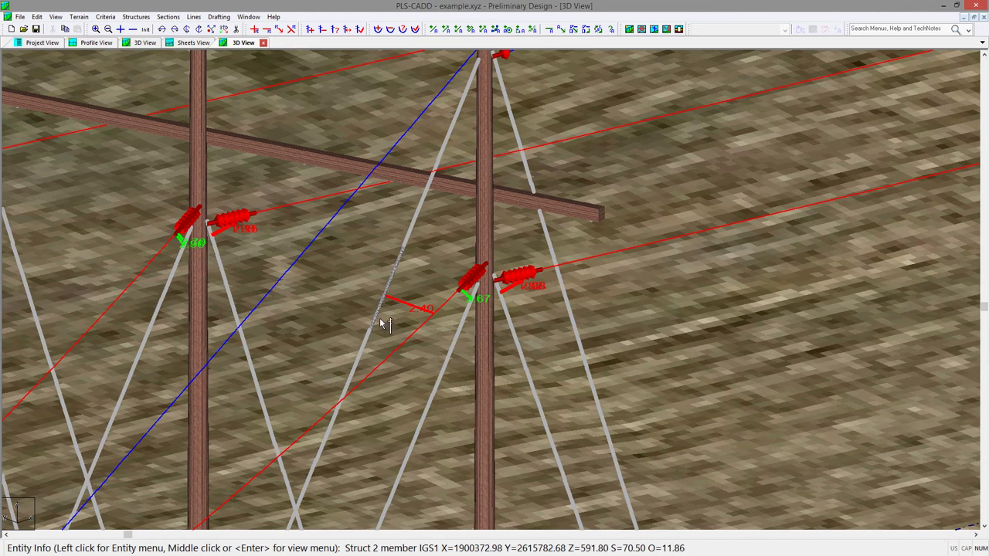
pyautogui.click(193, 16)
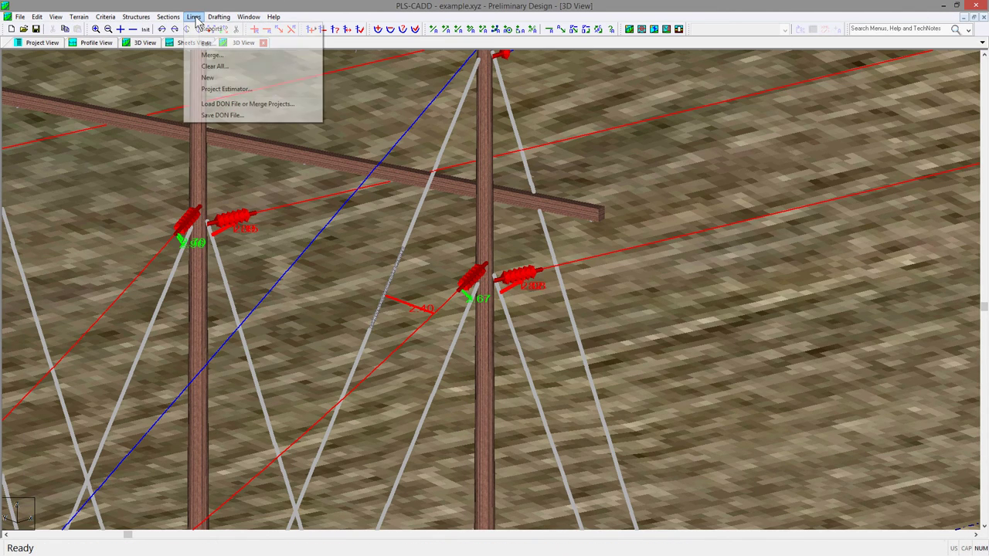
pyautogui.moveTo(205, 31)
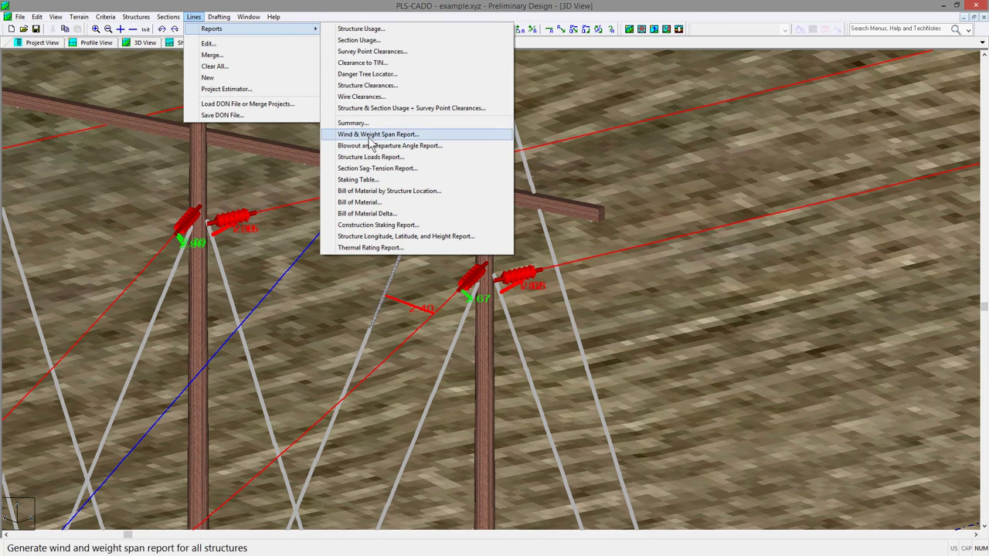
pyautogui.click(362, 85)
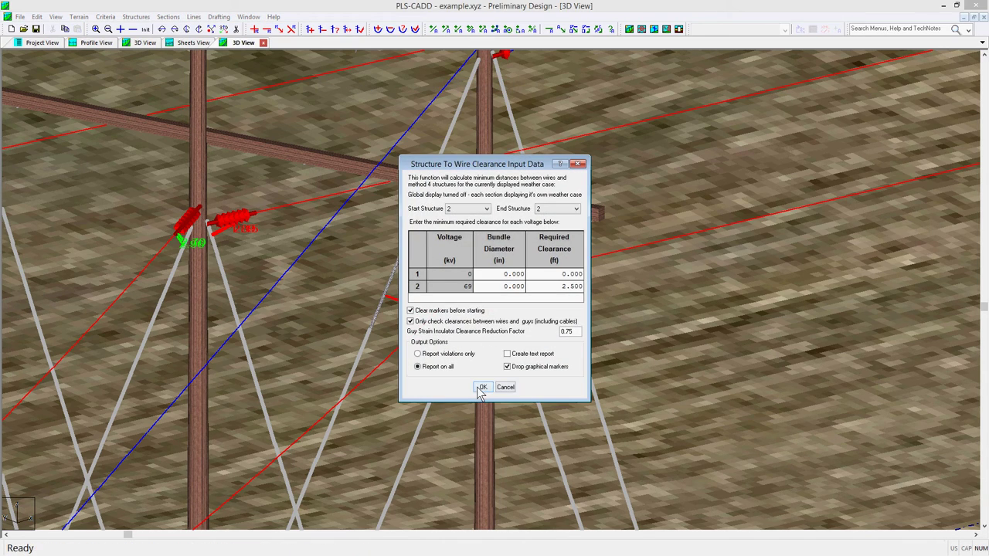
pyautogui.click(481, 387)
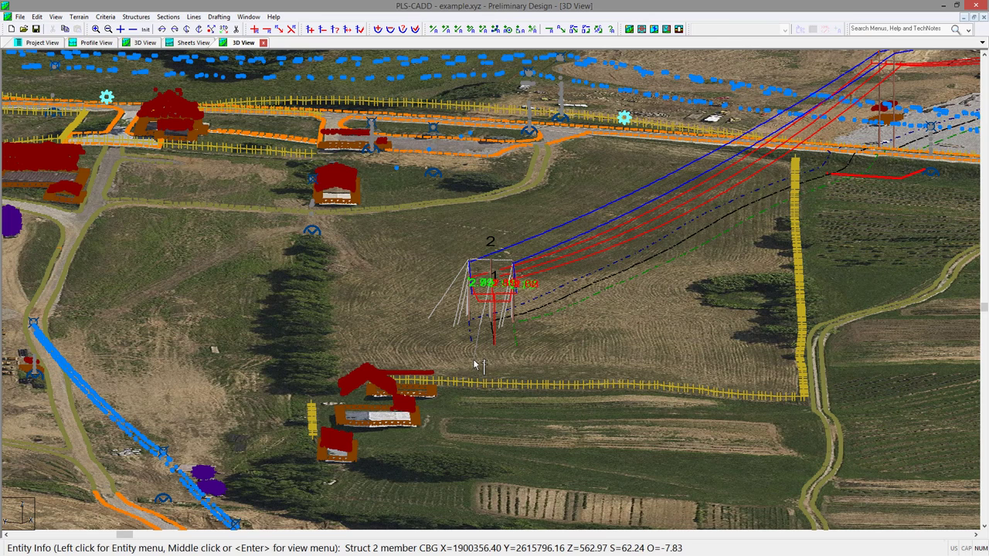